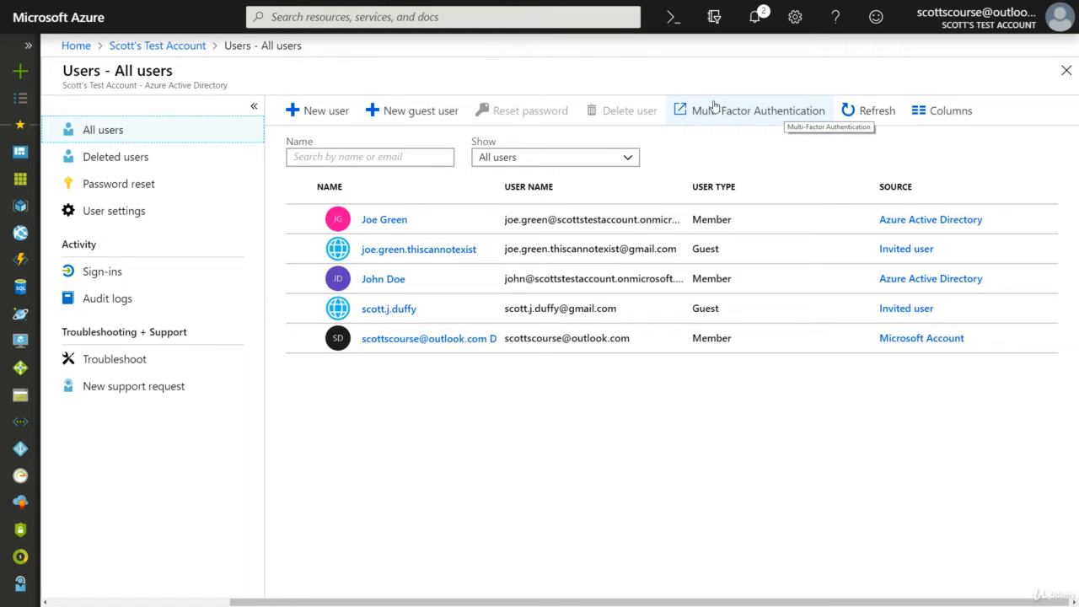
# - Open the Conditional Access policies of the Scott's Test Account directory
pyautogui.click(159, 46)
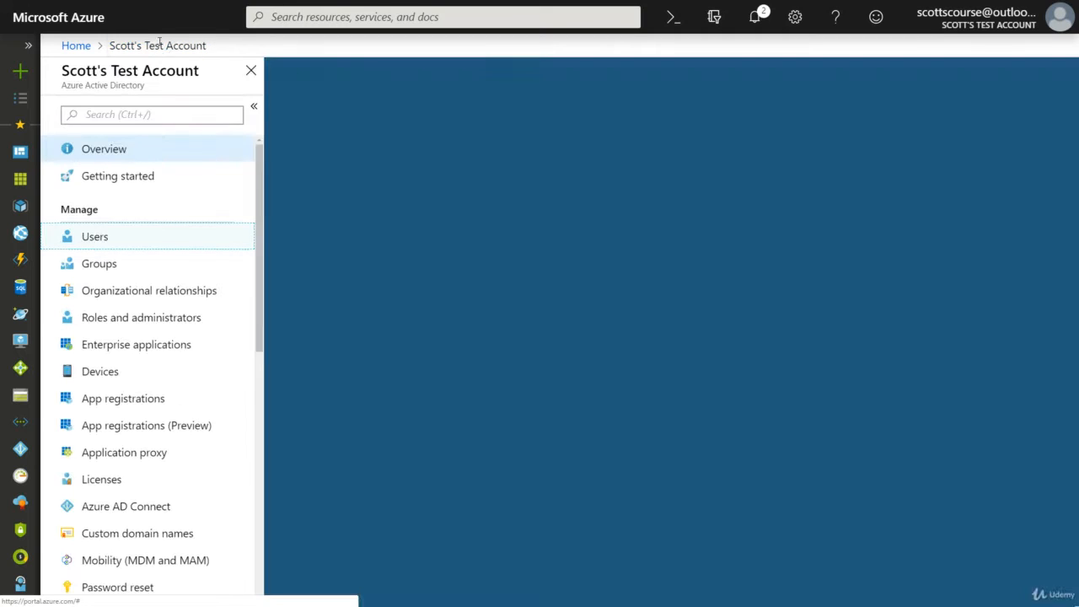
pyautogui.scroll(-2, 178, 295)
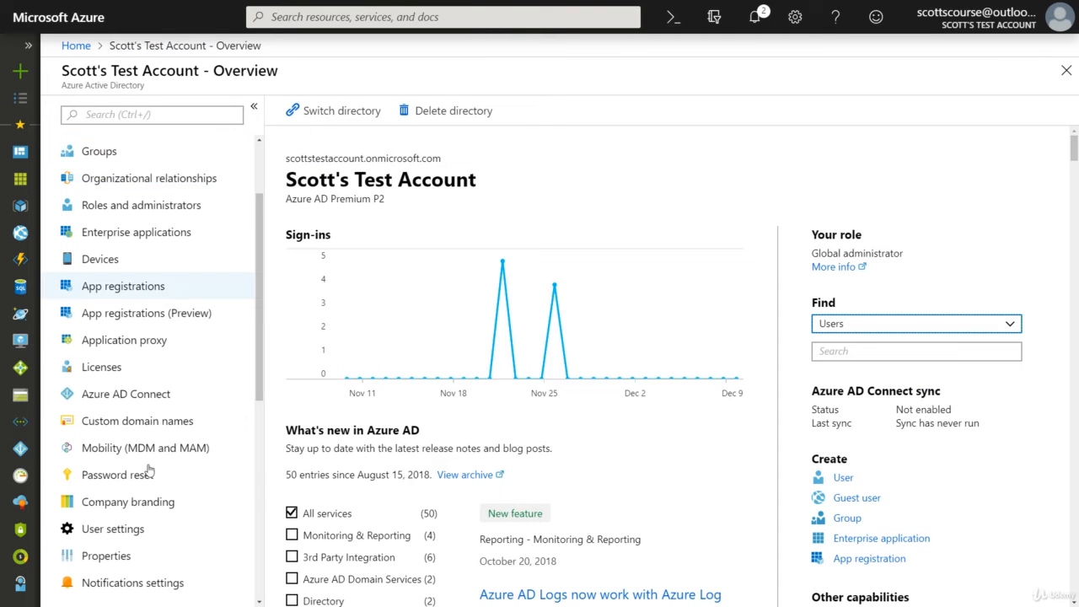
pyautogui.scroll(-3, 159, 405)
pyautogui.scroll(-2, 152, 374)
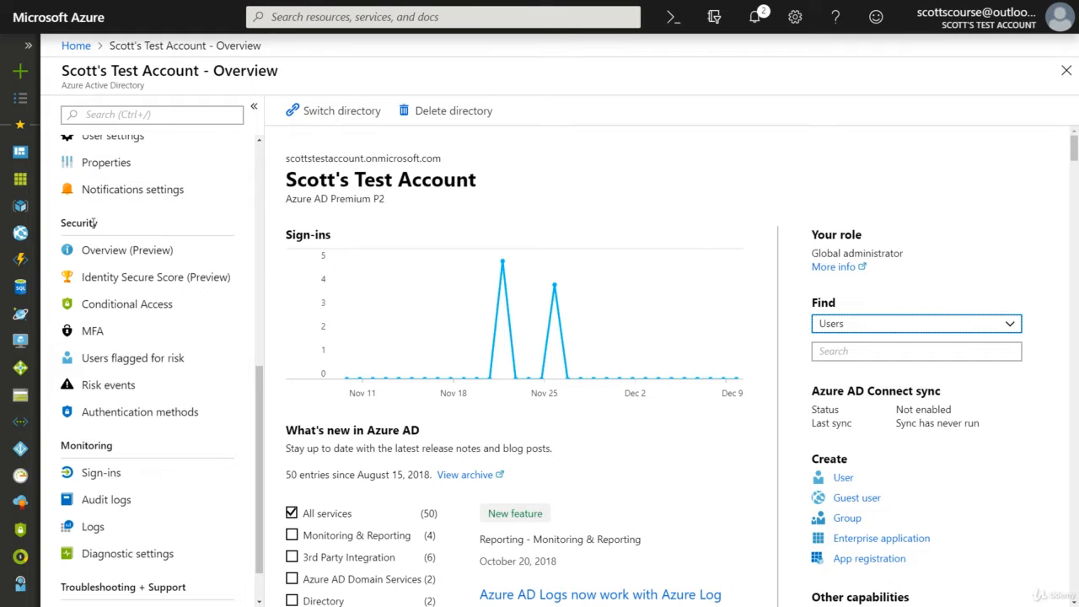
pyautogui.click(119, 306)
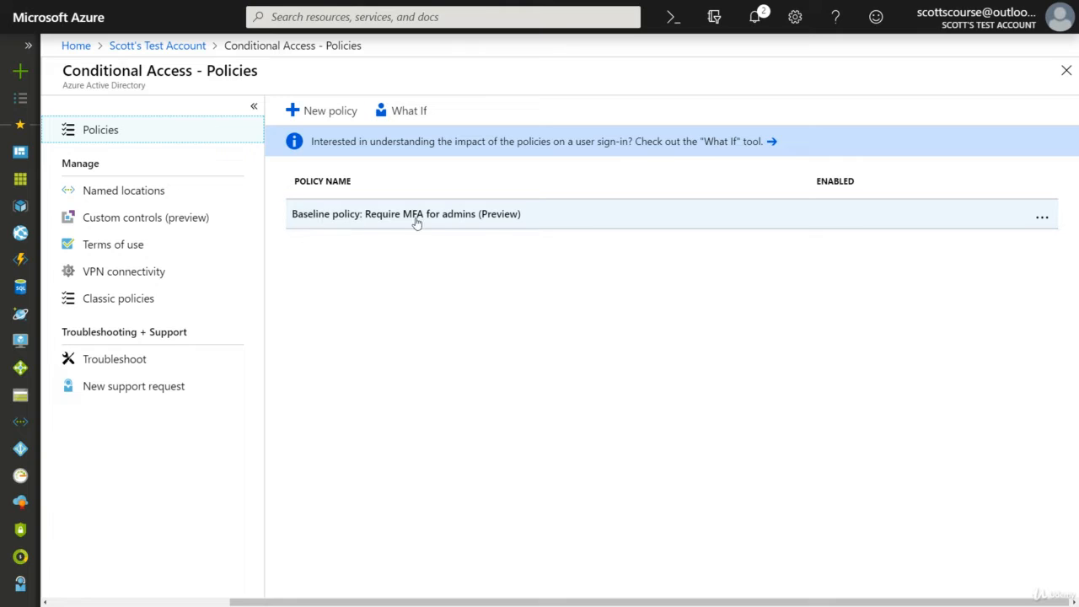
# - Open the baseline policy requiring MFA for admins and review its multi-factor authentication requirement and covered directory roles
pyautogui.click(1042, 217)
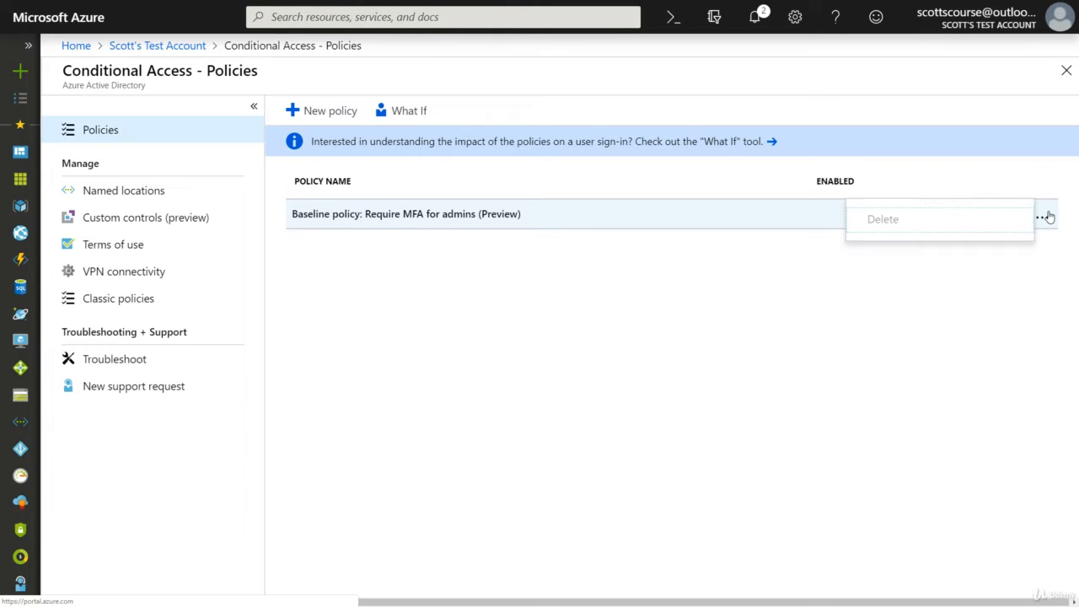
pyautogui.click(472, 216)
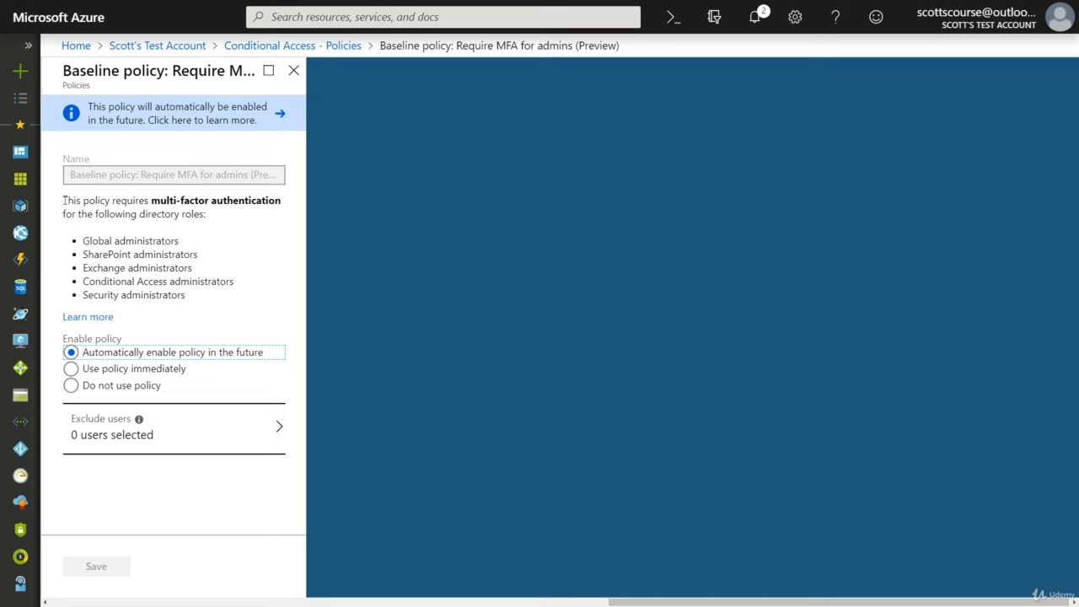
pyautogui.moveTo(65, 200); pyautogui.dragTo(244, 212)
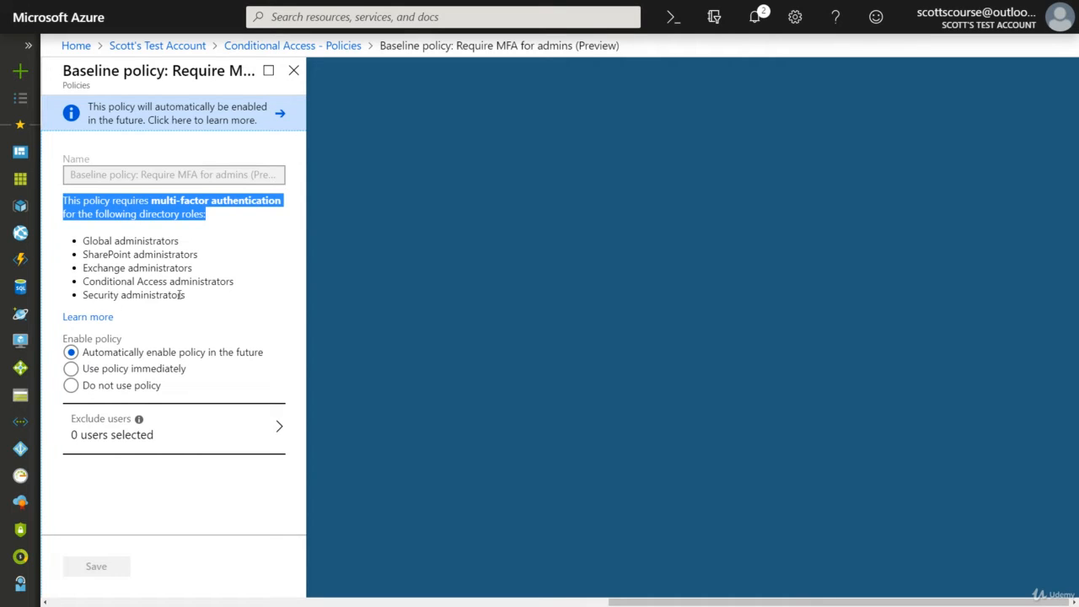
pyautogui.moveTo(187, 298); pyautogui.dragTo(82, 240)
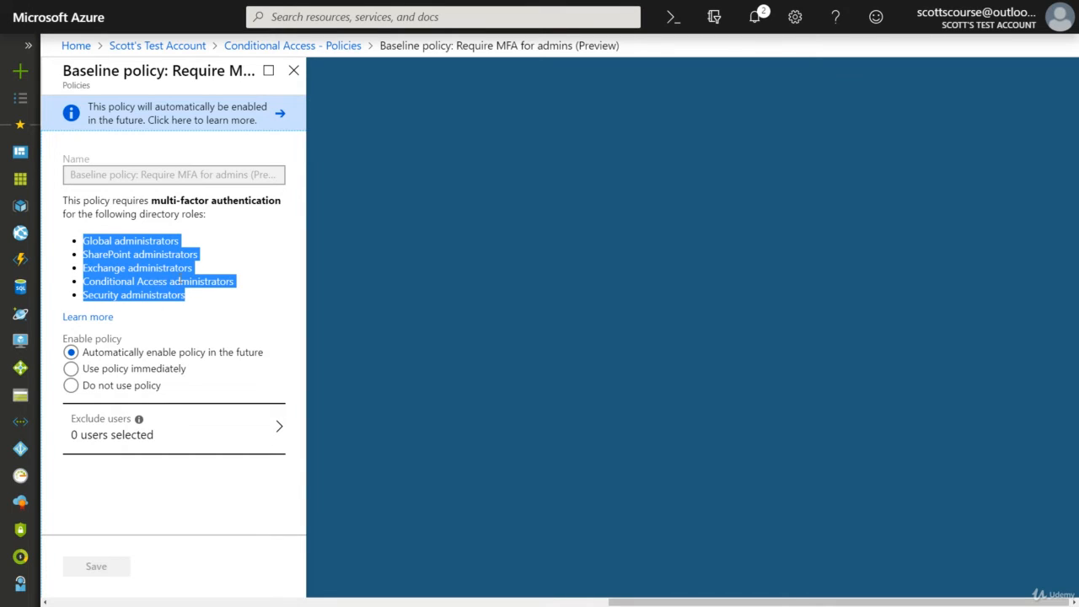
# - Try the baseline policy's immediate-use and do-not-use options, restore automatic enabling in the future, and close it without saving
pyautogui.click(73, 369)
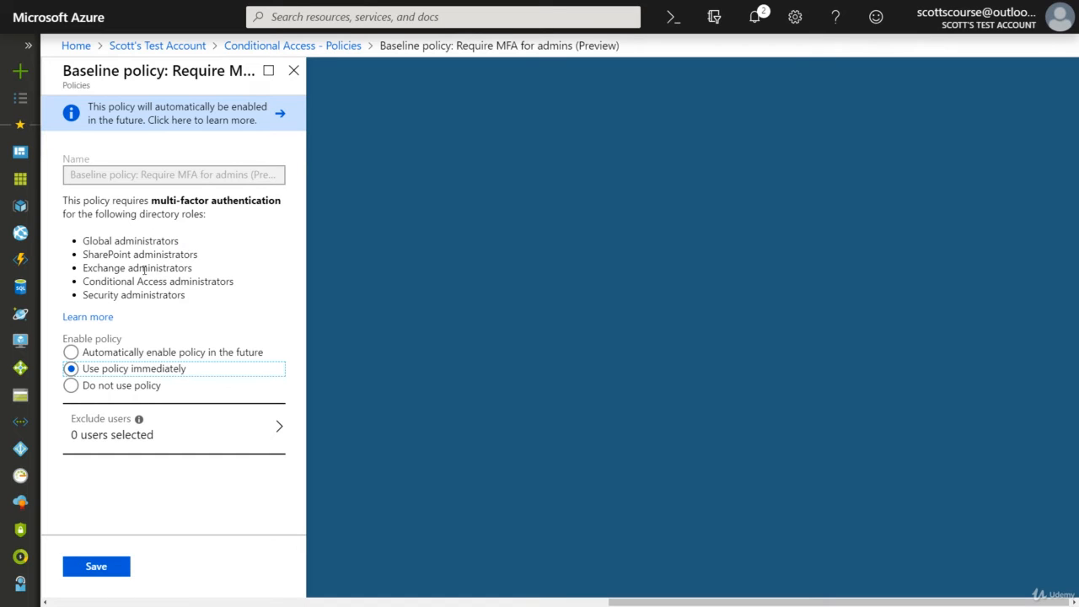
pyautogui.click(72, 353)
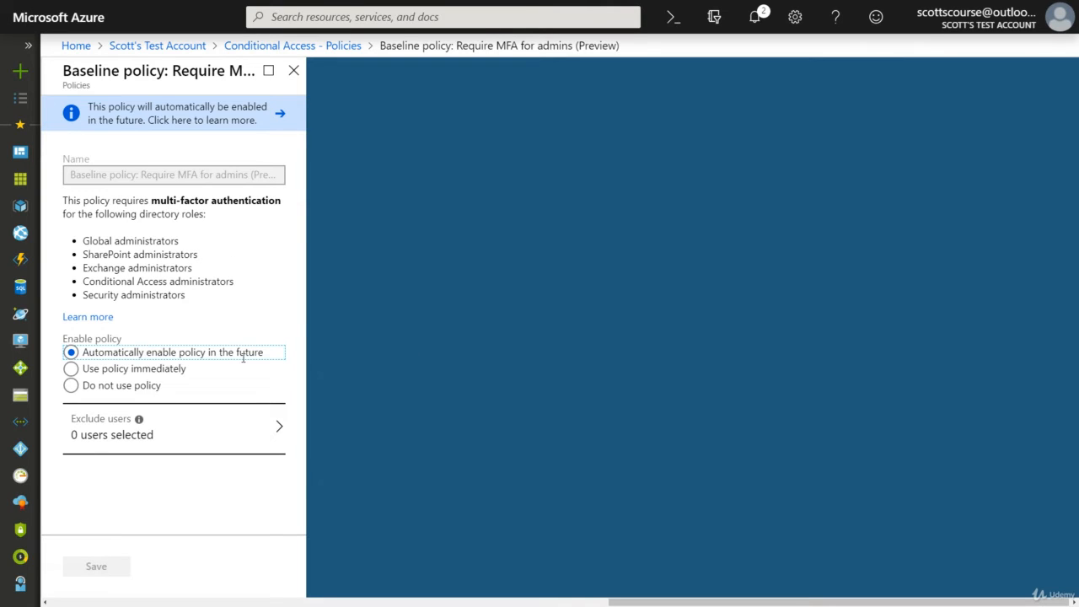
pyautogui.click(73, 385)
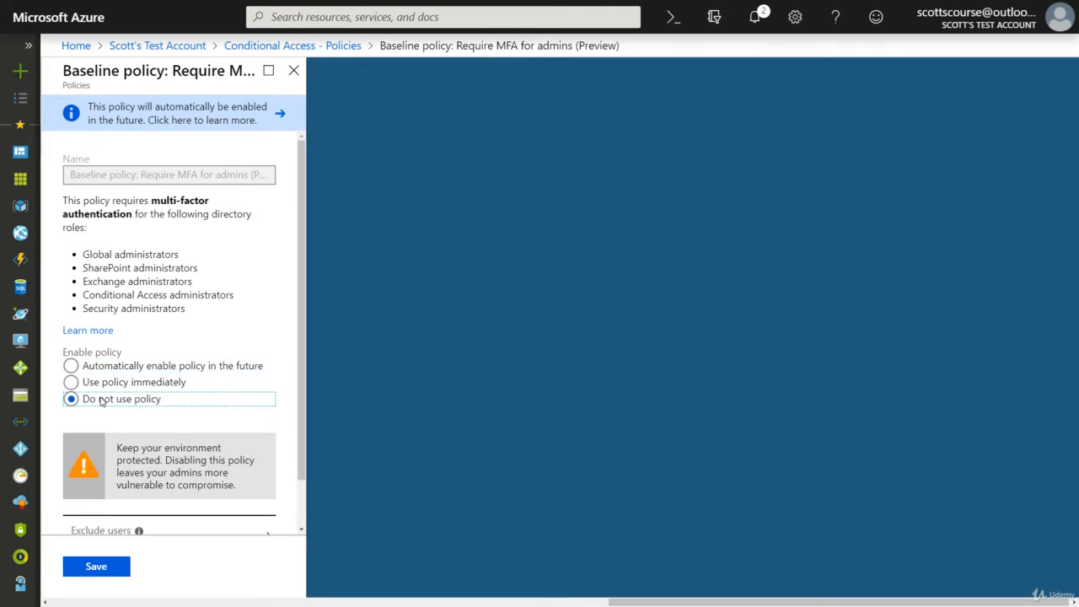
pyautogui.scroll(-1, 182, 379)
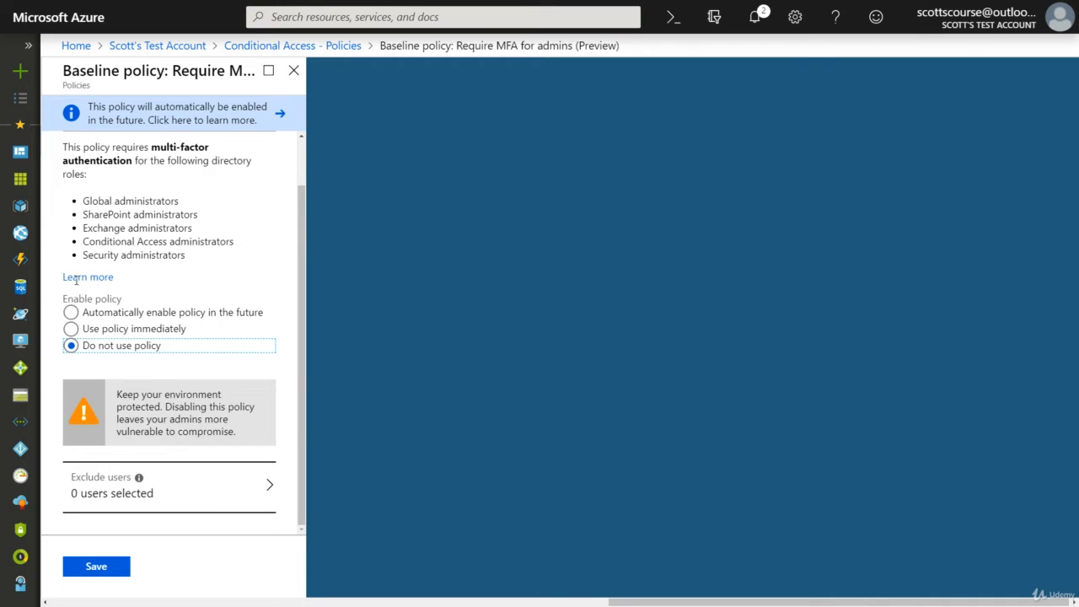
pyautogui.click(71, 312)
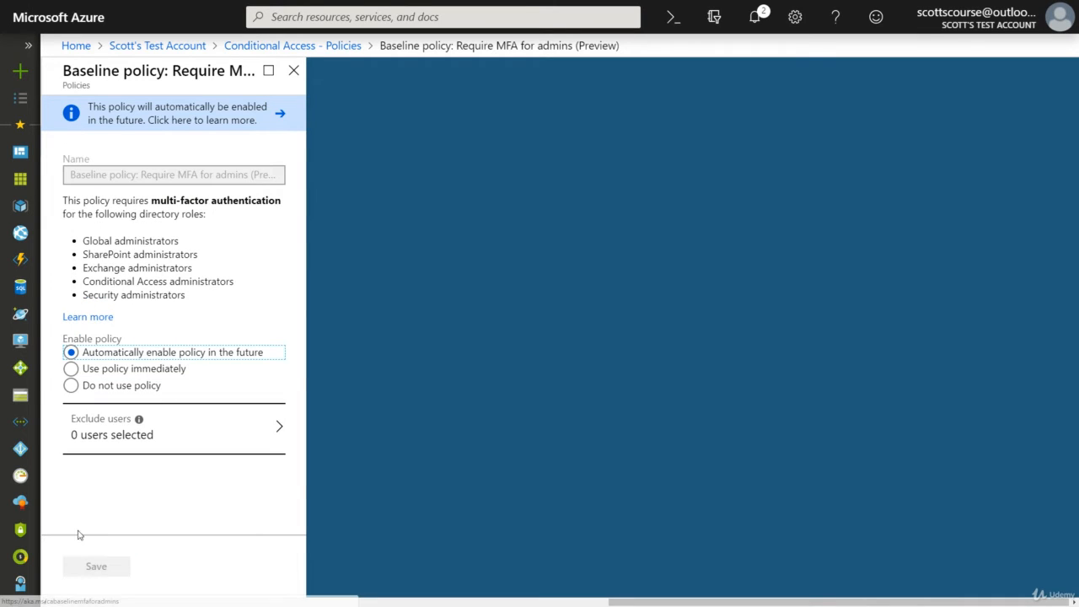
pyautogui.click(293, 69)
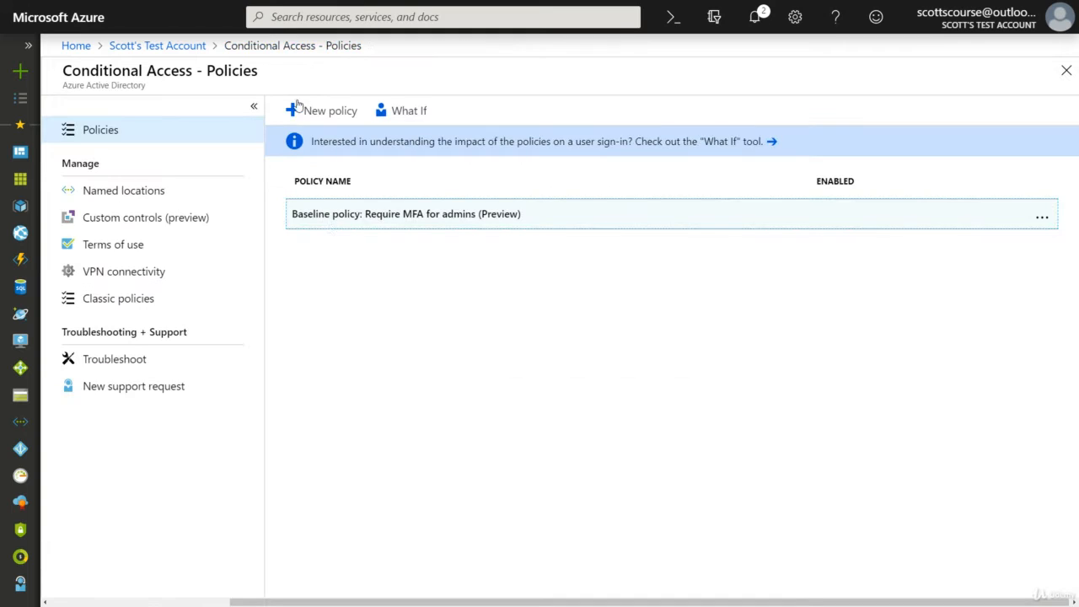
# - Start a new conditional access policy named "Access outside the office"
pyautogui.click(321, 112)
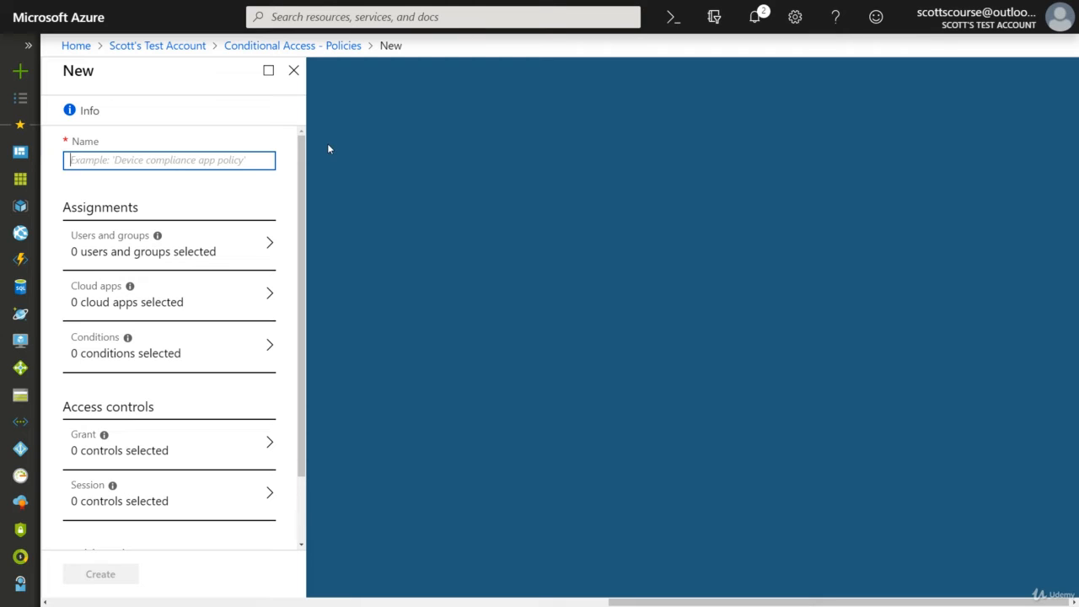
pyautogui.write('Using')
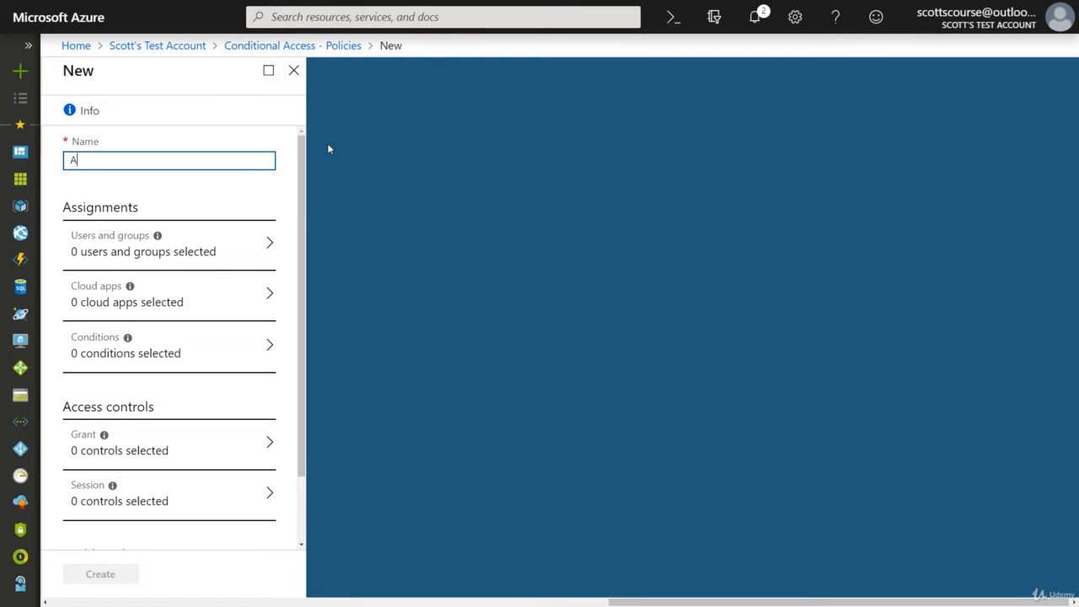
pyautogui.write('Access outside the office')
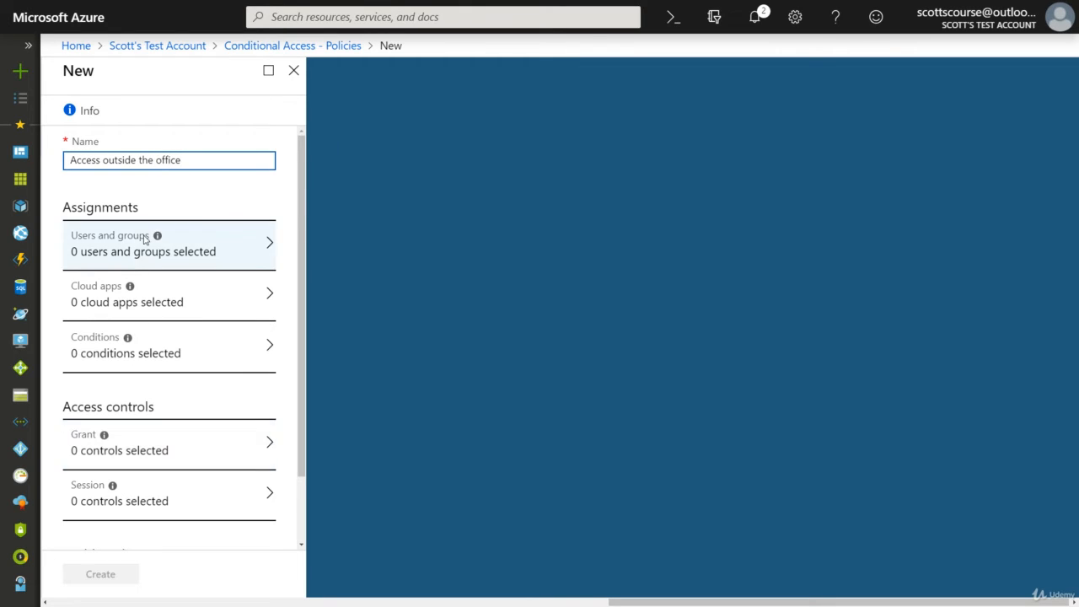
# - Assign the new policy to all users and all cloud apps
pyautogui.scroll(-1, 144, 240)
pyautogui.scroll(1, 141, 239)
pyautogui.click(115, 234)
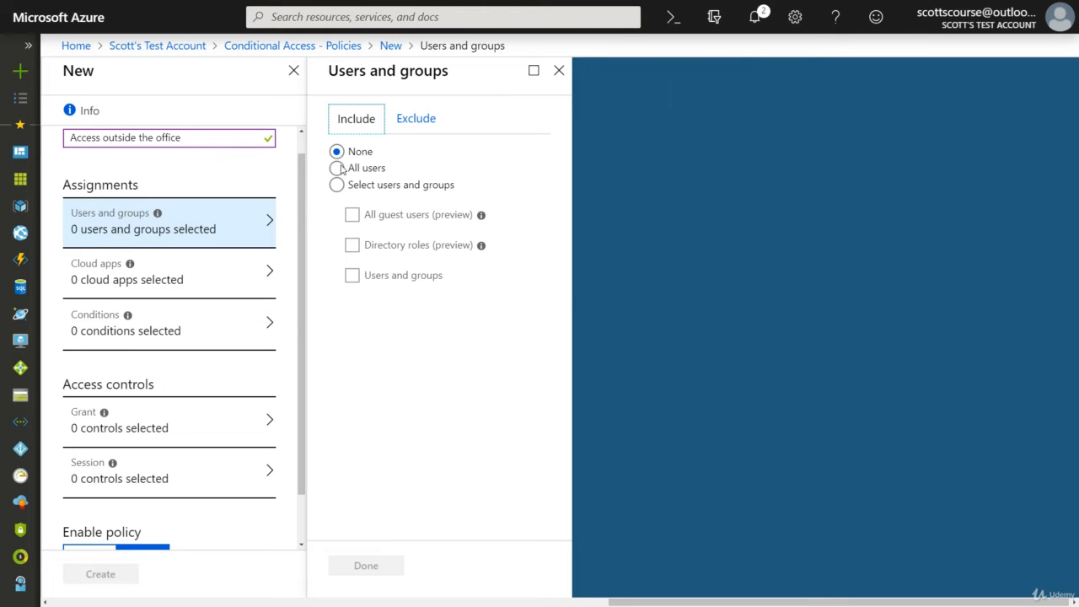
pyautogui.click(338, 168)
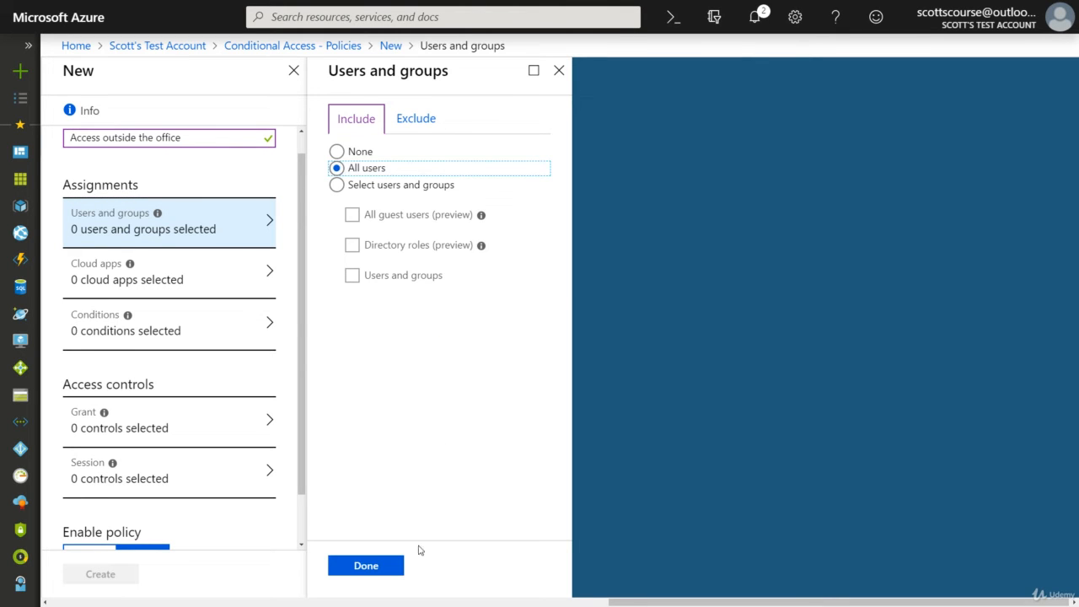
pyautogui.click(365, 565)
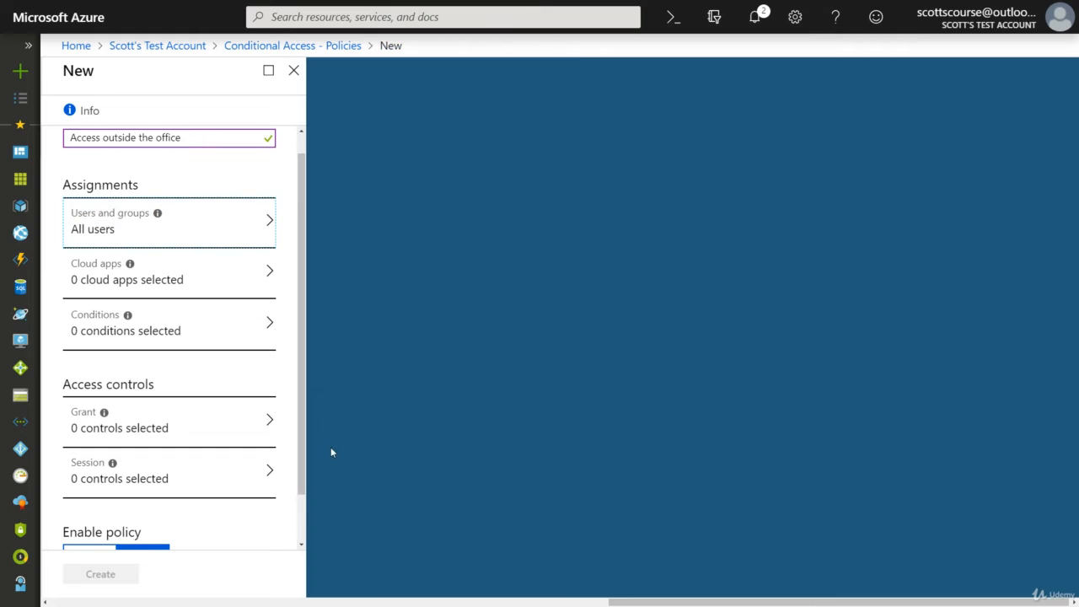
pyautogui.click(111, 291)
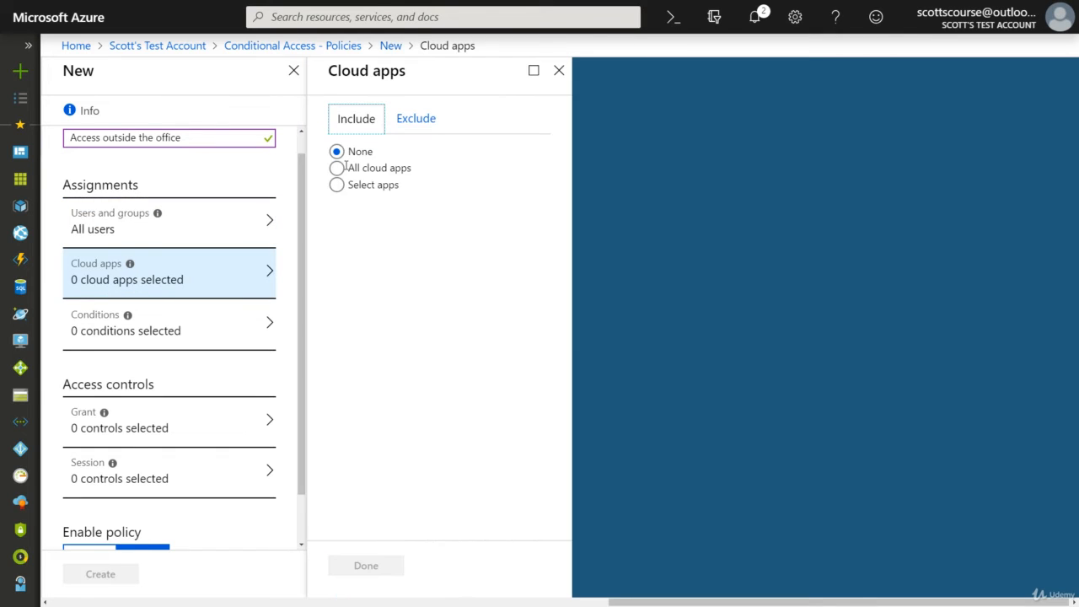
pyautogui.click(338, 168)
pyautogui.click(366, 566)
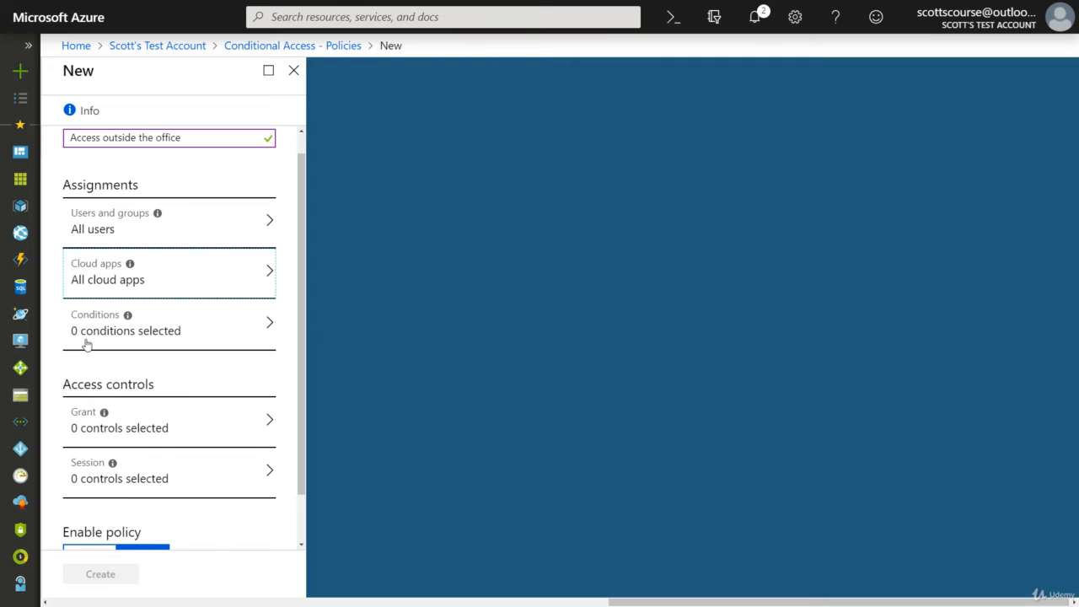
# - Configure the policy's location condition to include any location and exclude all trusted locations
pyautogui.click(101, 331)
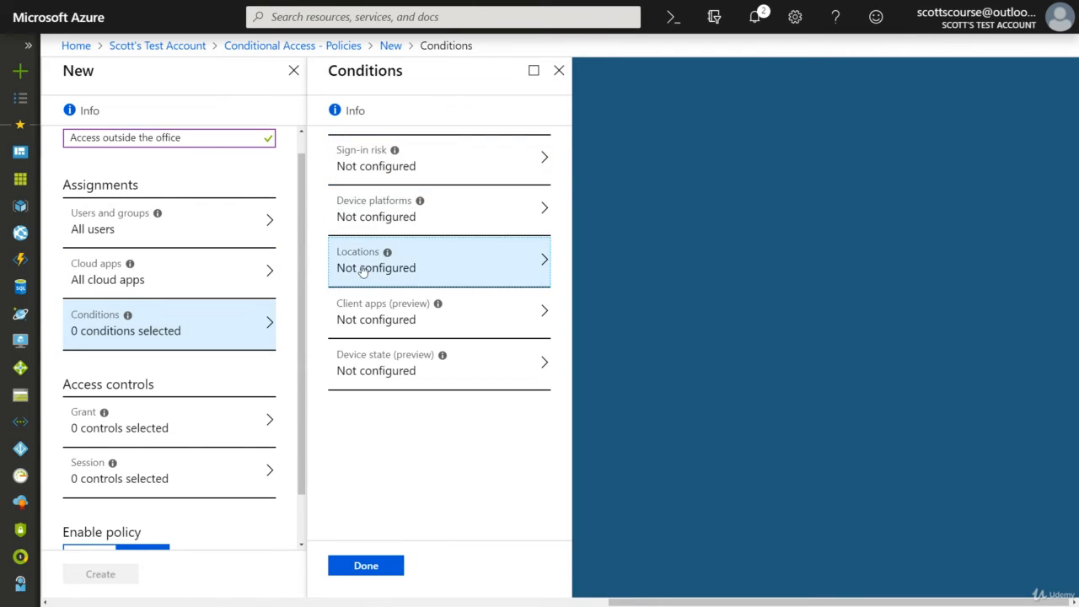
pyautogui.click(363, 263)
pyautogui.click(620, 169)
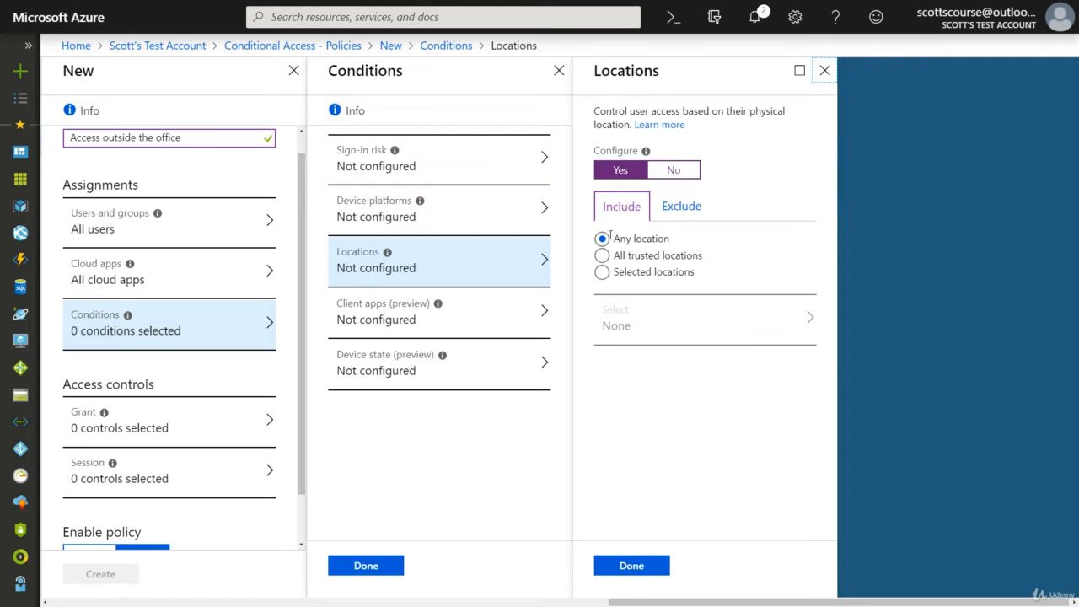
pyautogui.click(684, 205)
pyautogui.click(610, 271)
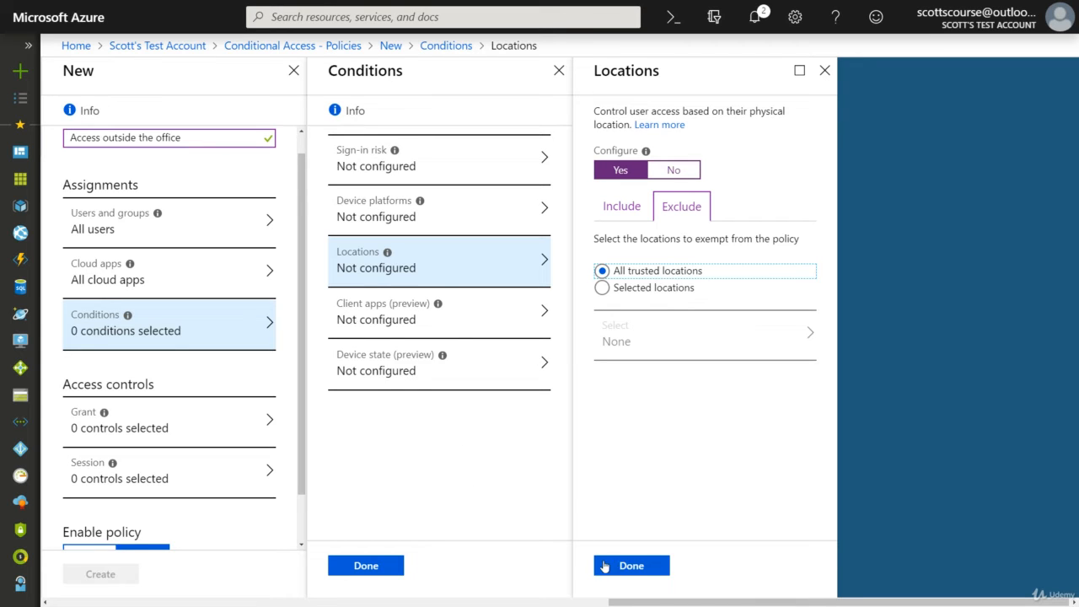
pyautogui.click(631, 566)
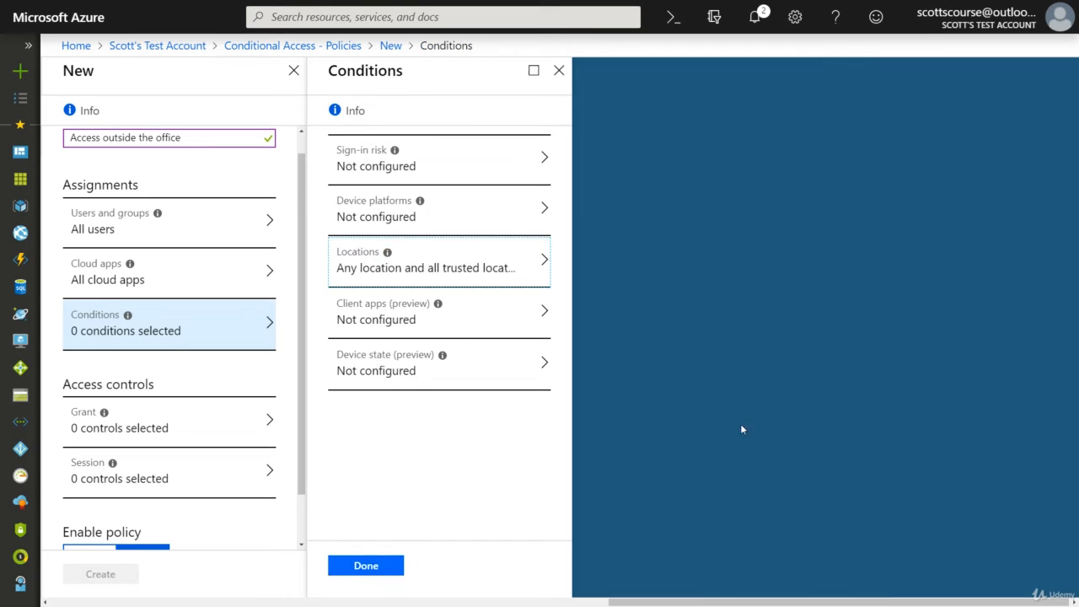
pyautogui.click(372, 566)
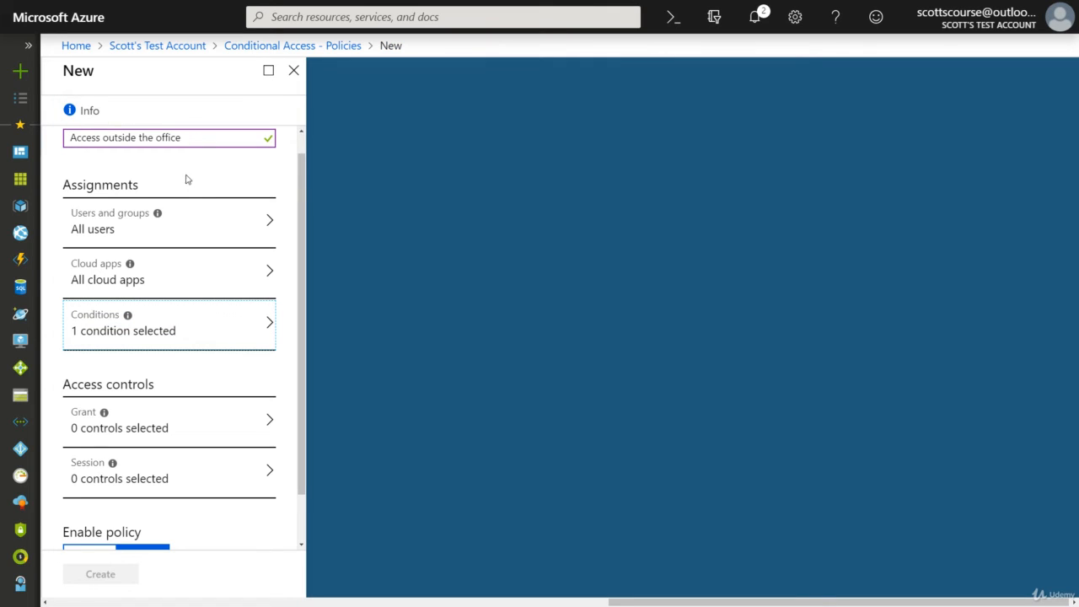
# - Set the policy's grant control to grant access and require multi-factor authentication
pyautogui.scroll(-1, 169, 337)
pyautogui.scroll(-1, 132, 266)
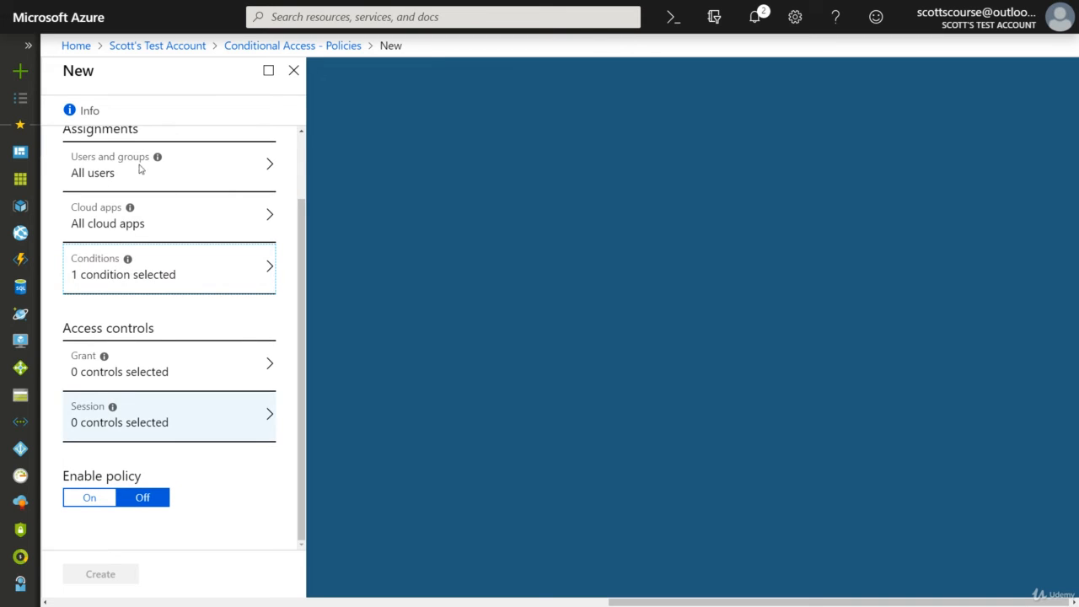
pyautogui.click(116, 373)
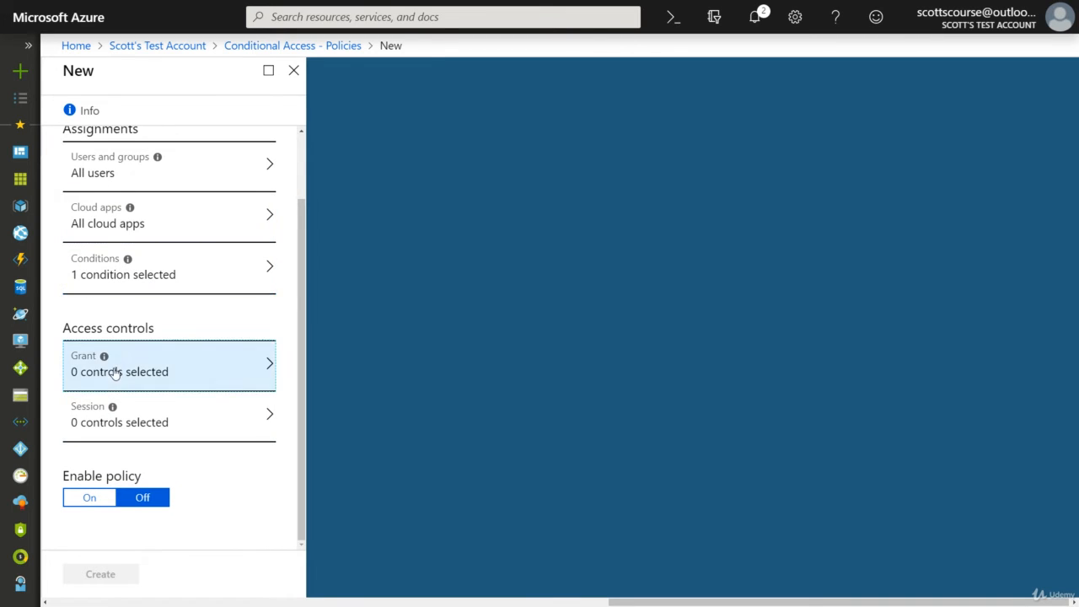
pyautogui.click(374, 154)
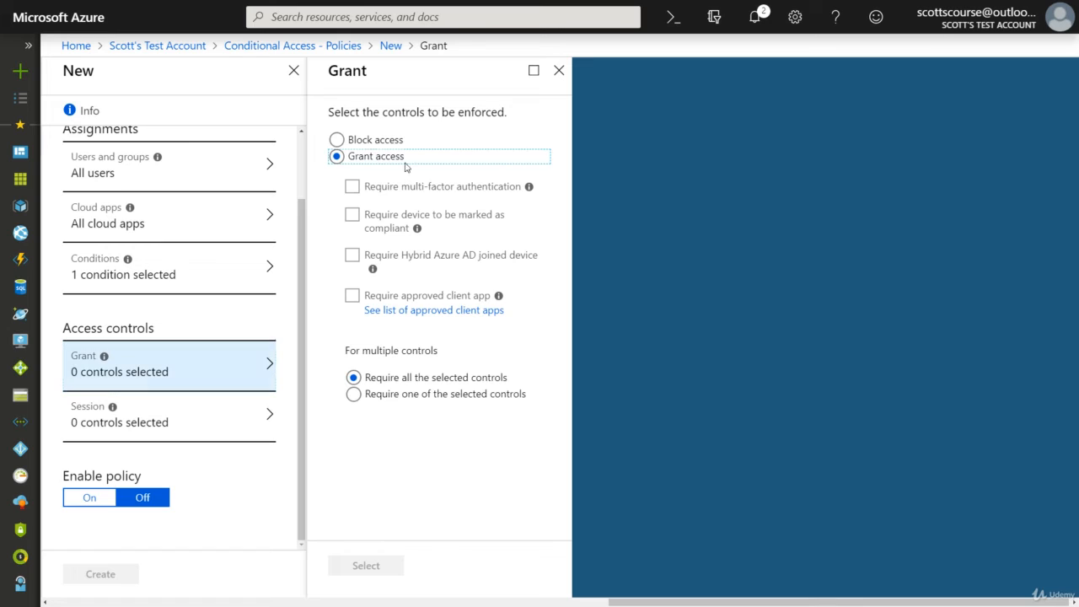
pyautogui.click(352, 187)
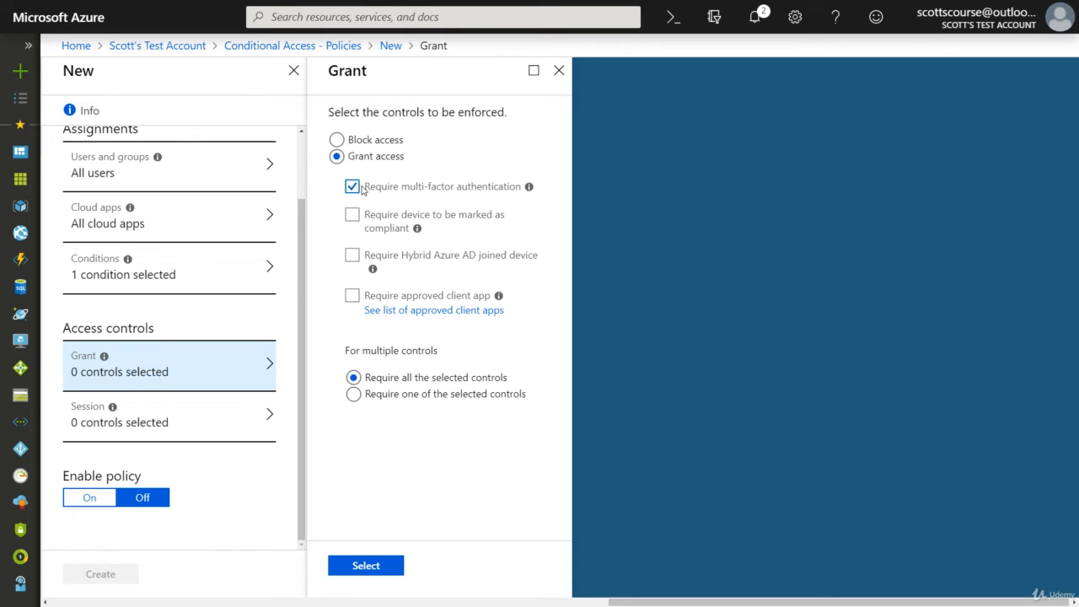
pyautogui.click(336, 140)
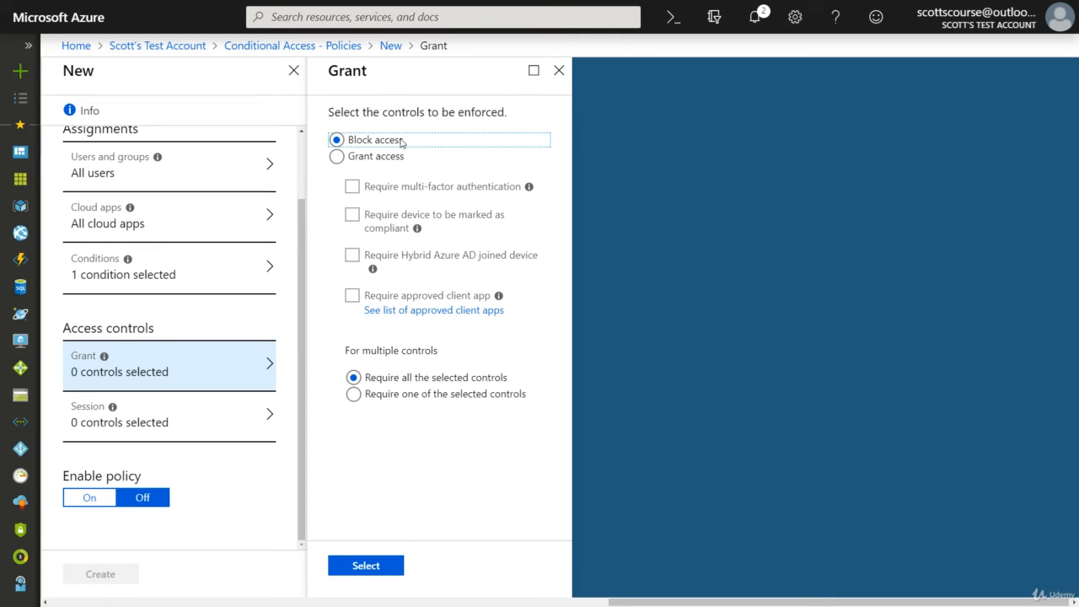
pyautogui.click(337, 157)
pyautogui.click(352, 187)
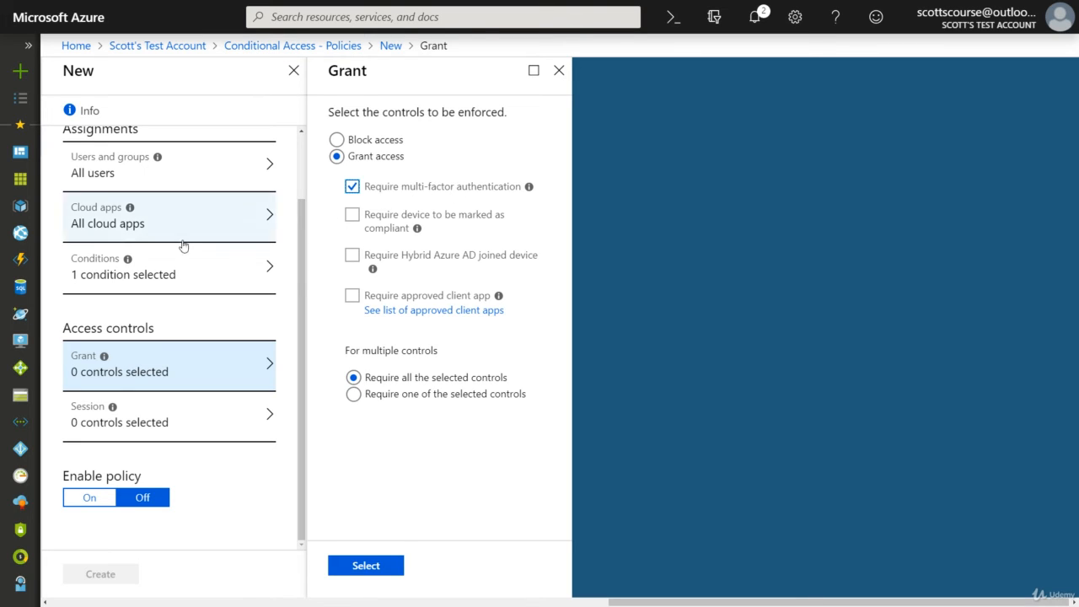
pyautogui.click(378, 567)
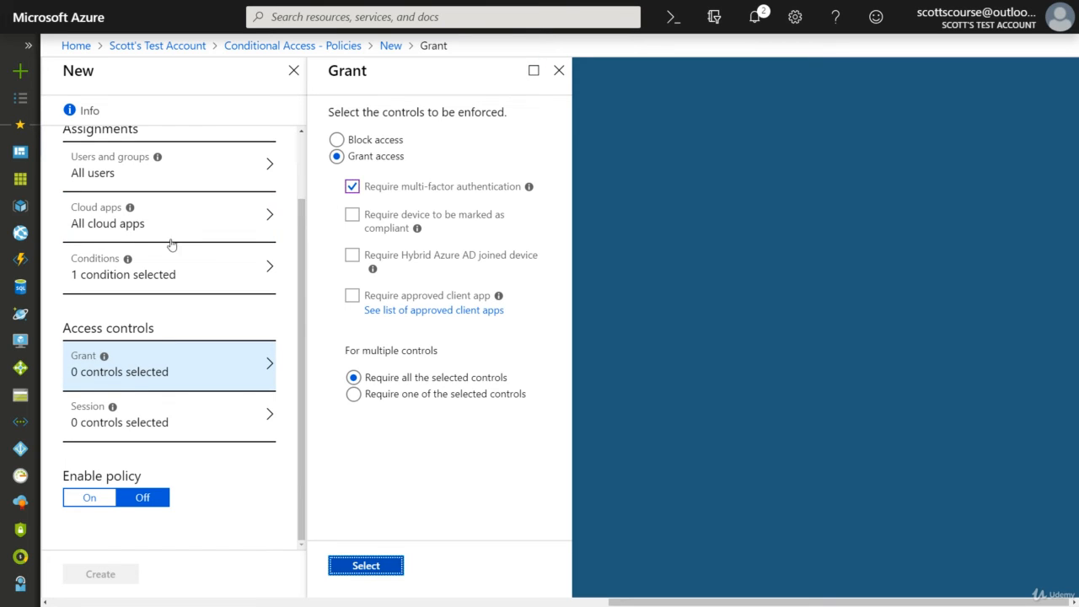
# - Add a sign-in risk condition to the policy that applies to the High and Medium risk levels
pyautogui.click(130, 274)
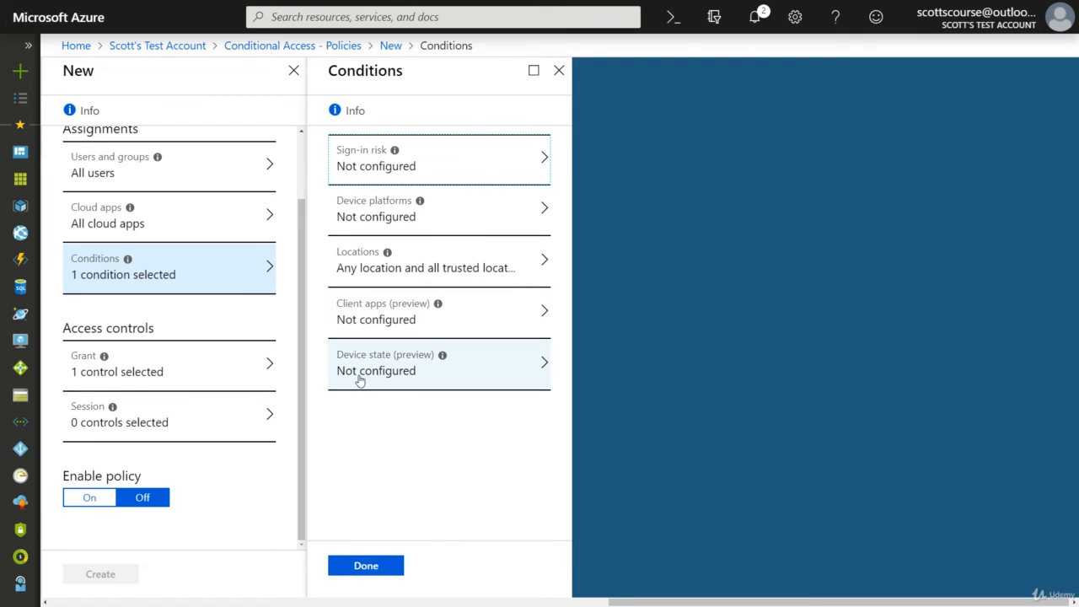
pyautogui.click(366, 172)
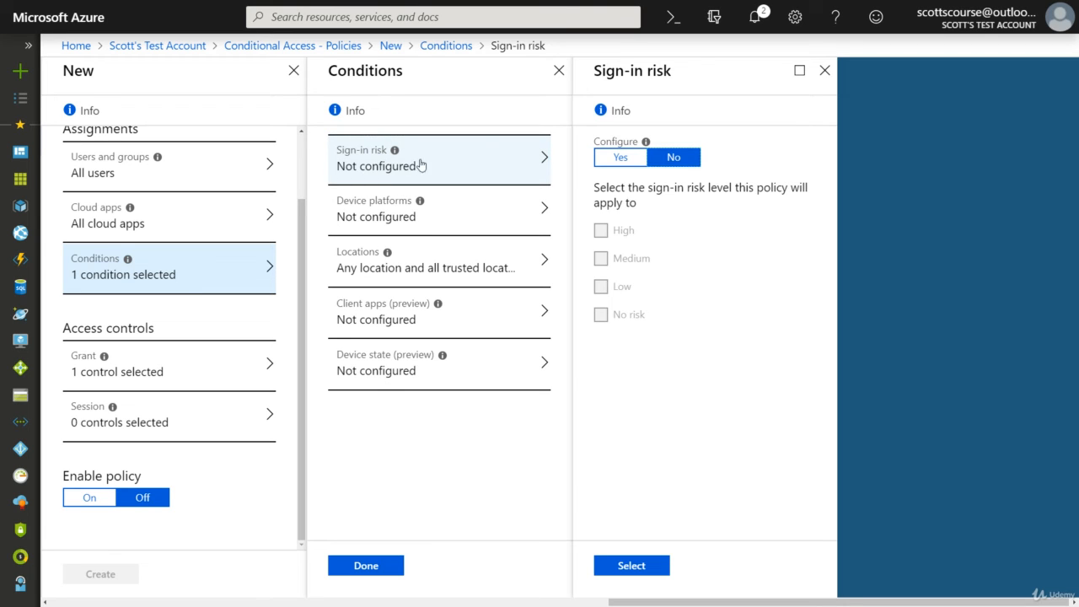
pyautogui.click(620, 156)
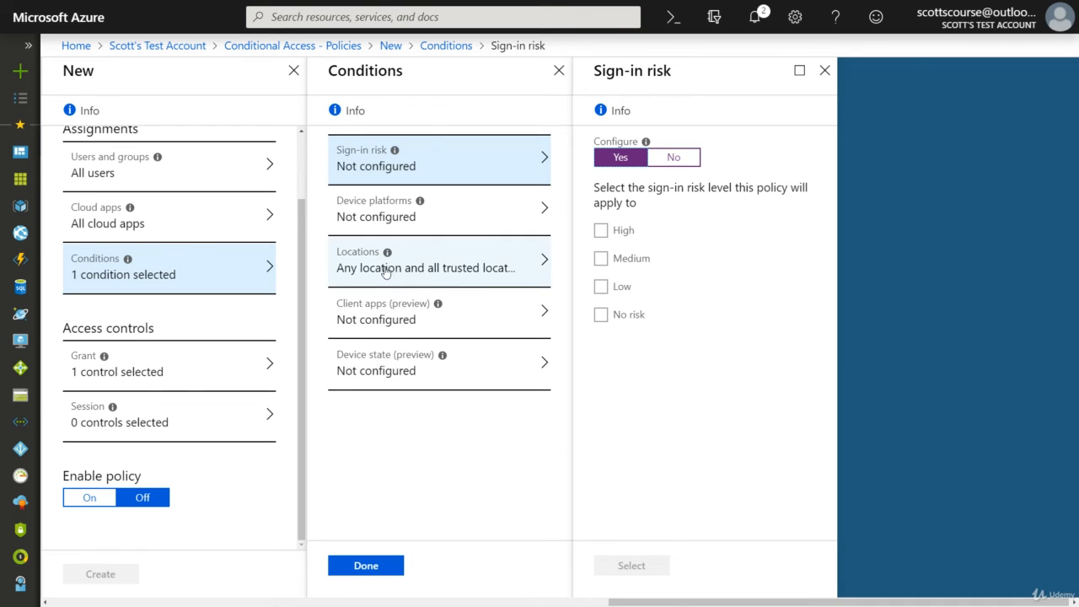
pyautogui.click(600, 258)
pyautogui.click(601, 231)
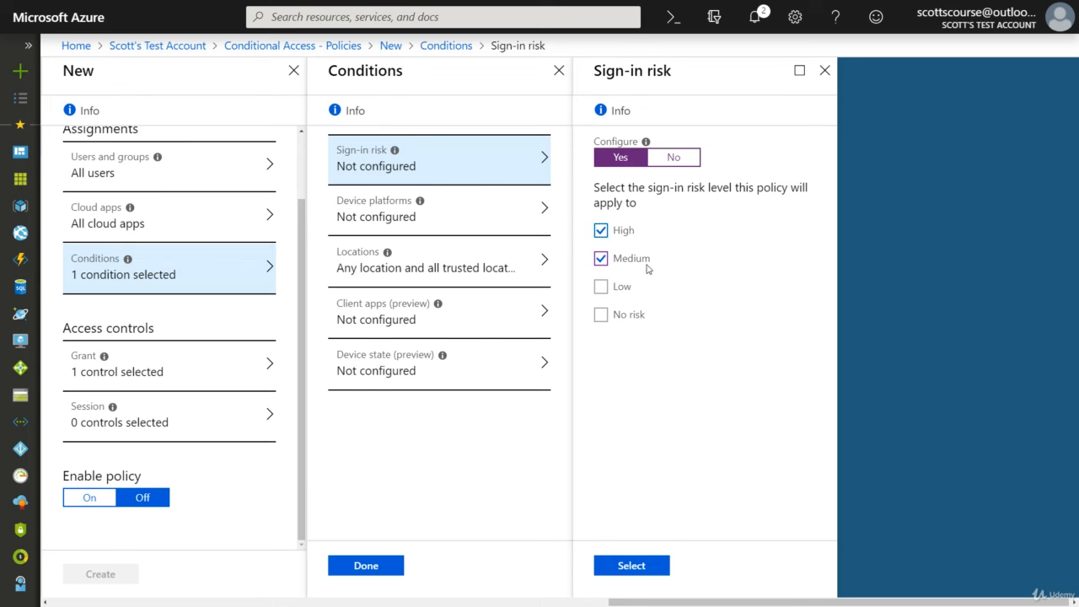
pyautogui.click(639, 564)
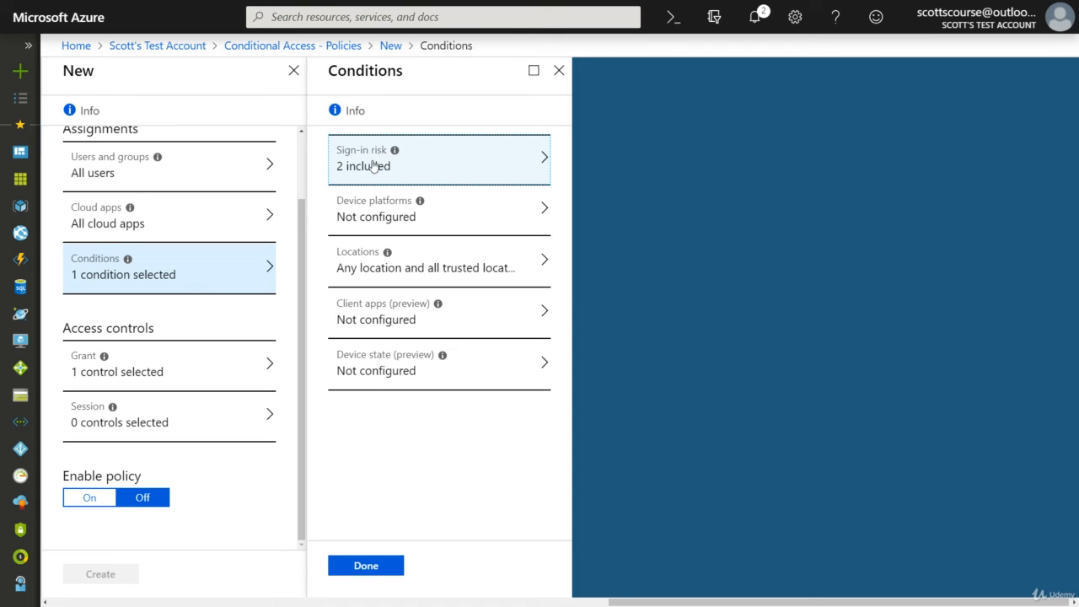
pyautogui.click(371, 566)
# - Enable the "Access outside the office" policy and create it
pyautogui.click(89, 498)
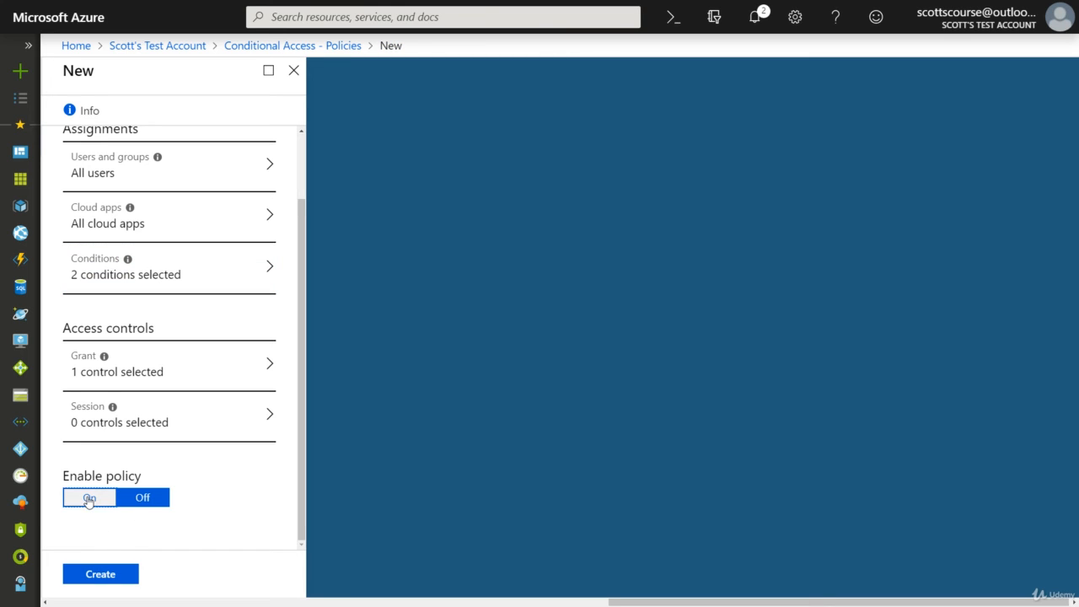
pyautogui.click(112, 574)
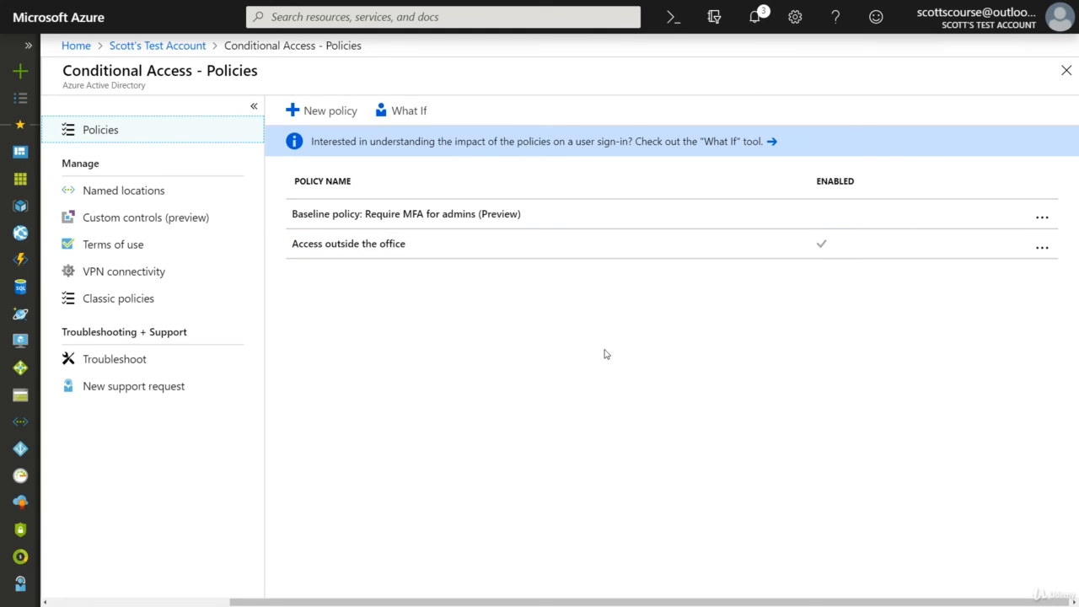
pyautogui.click(337, 239)
# - Start a new named location called "Home office", defined by IP ranges and marked as a trusted location
pyautogui.click(126, 191)
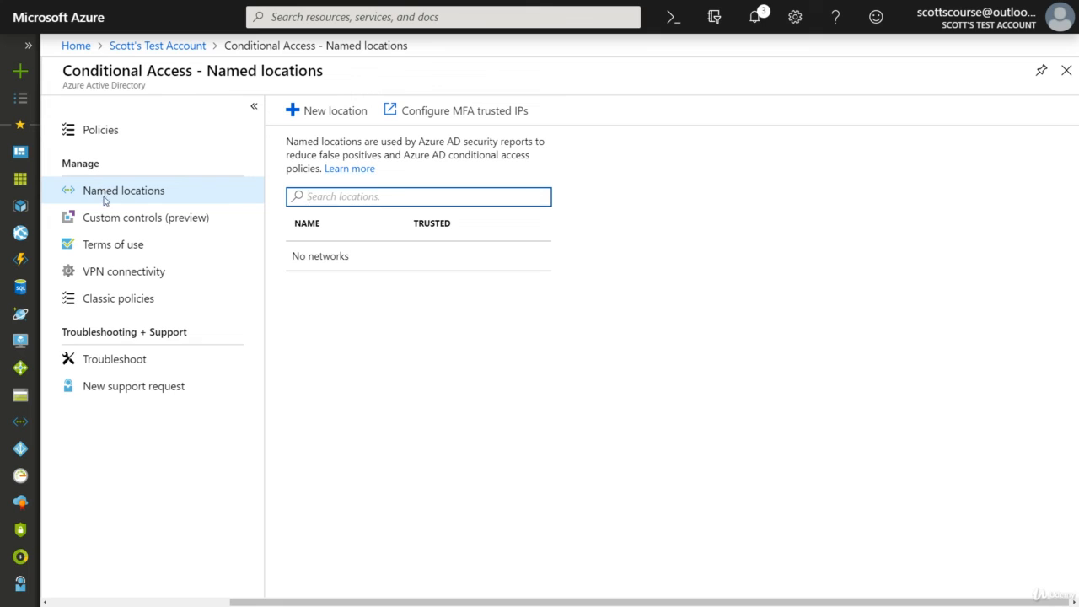
pyautogui.click(315, 114)
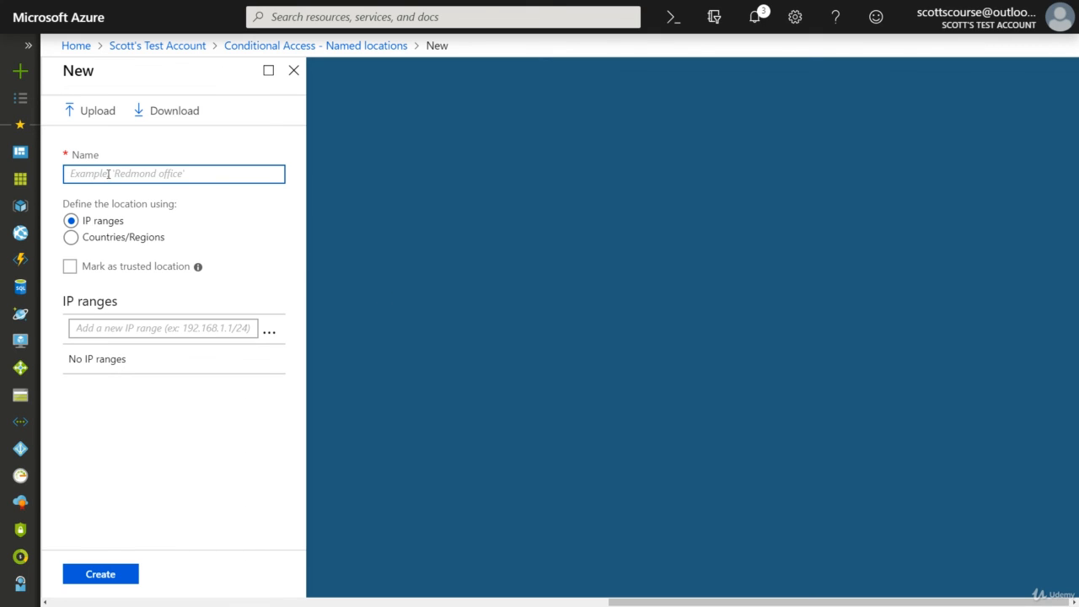
pyautogui.write('Home')
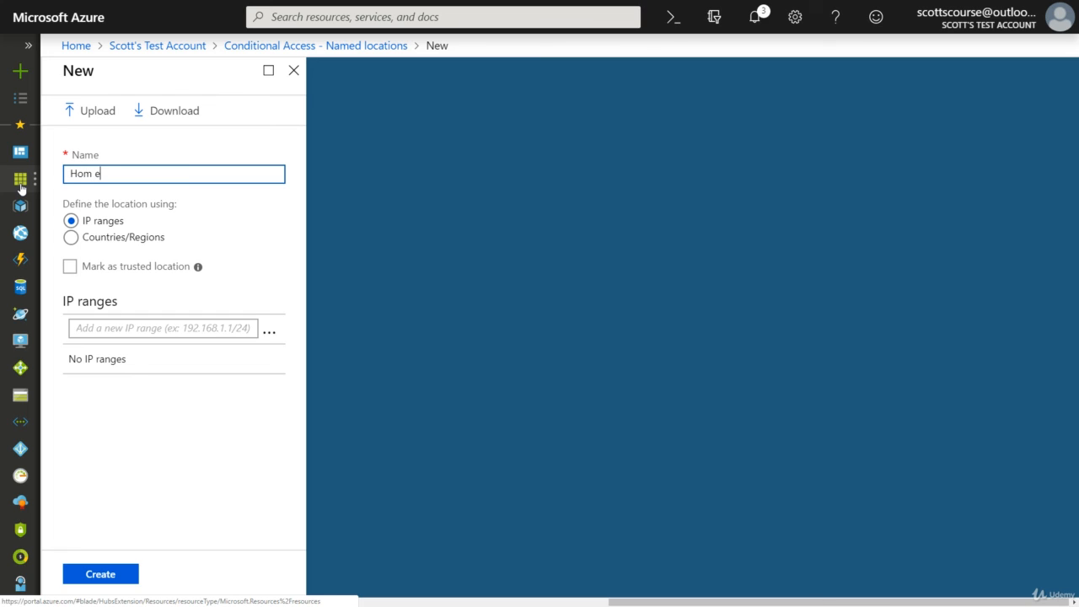
pyautogui.write(' office')
# - Enter 99.237.110.181 as the location's IP range, change its ending to 0/24, and create the location
pyautogui.click(113, 327)
pyautogui.write('99.237.110.181')
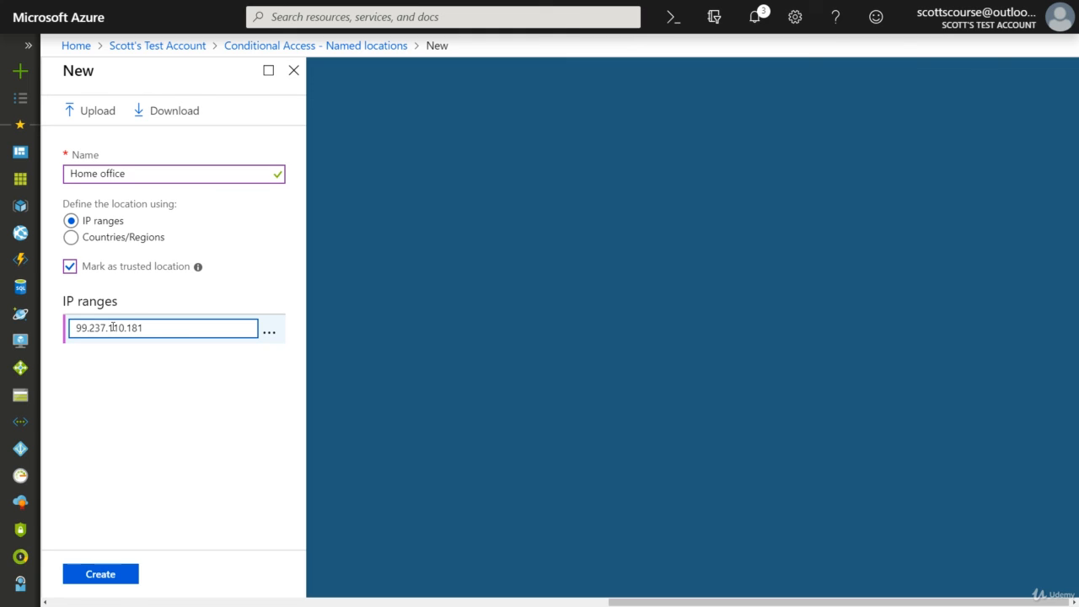
pyautogui.doubleClick(128, 327)
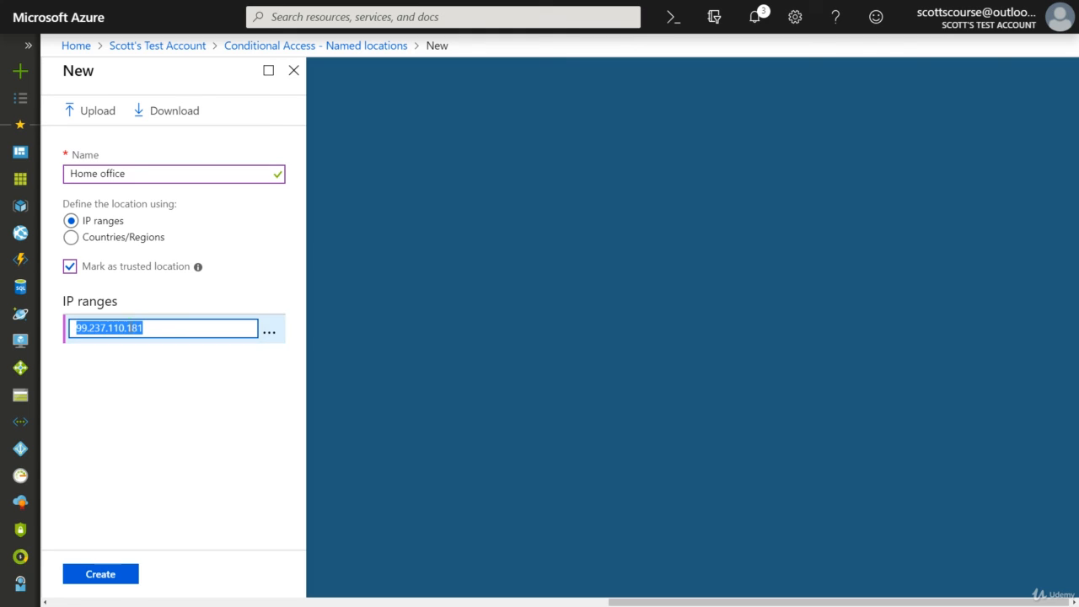
pyautogui.click(130, 328)
pyautogui.hotkey('shift', 'Left')
pyautogui.hotkey('shift', 'Left')
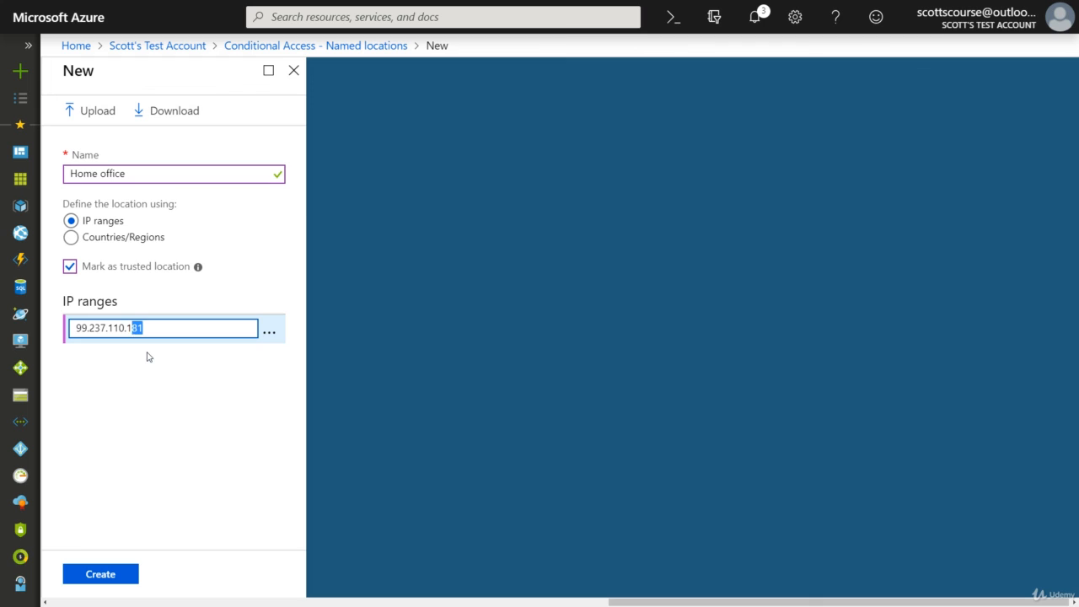
pyautogui.write('0/24')
pyautogui.click(99, 578)
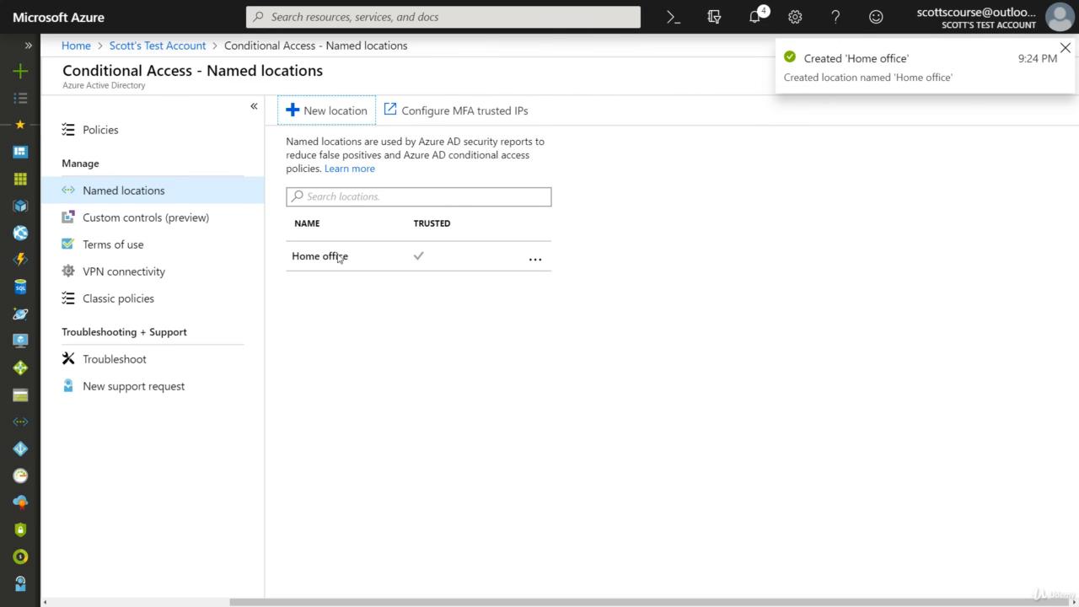
# - Return from the named locations to the directory's main page
pyautogui.click(411, 260)
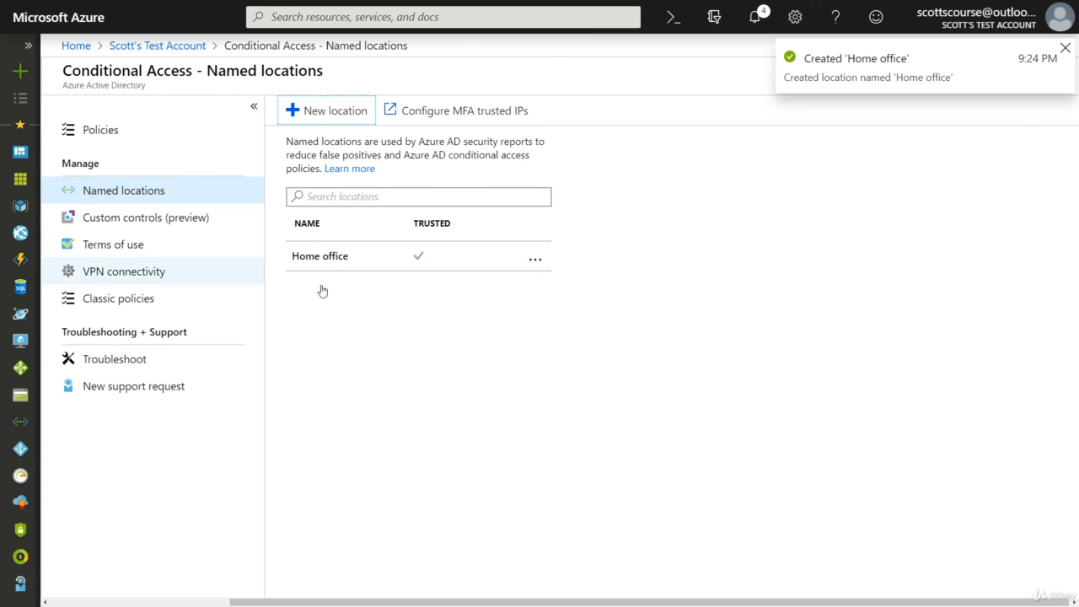
pyautogui.click(108, 134)
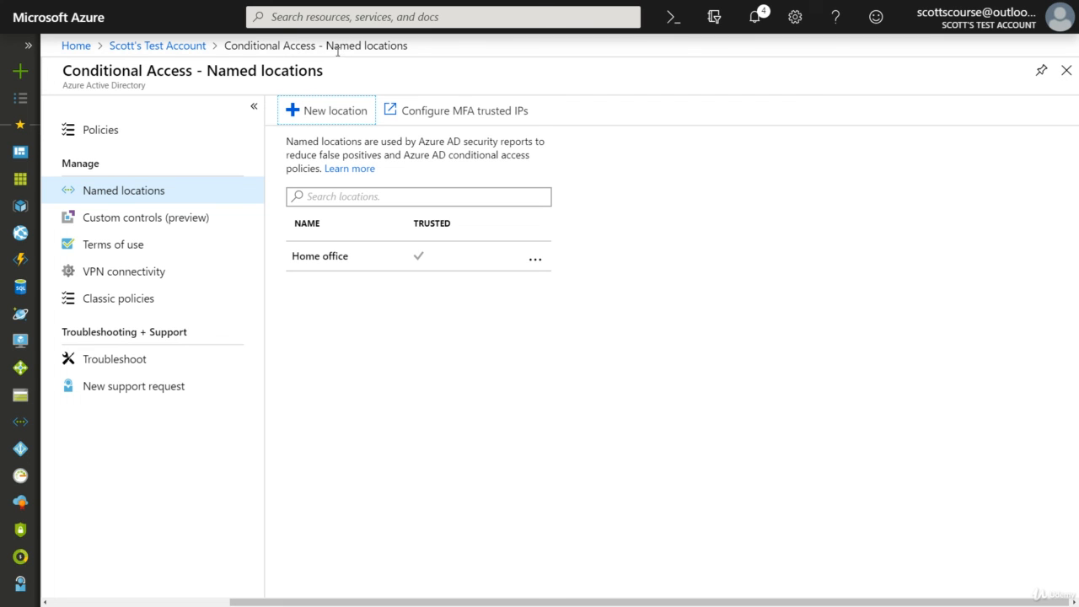
pyautogui.click(162, 49)
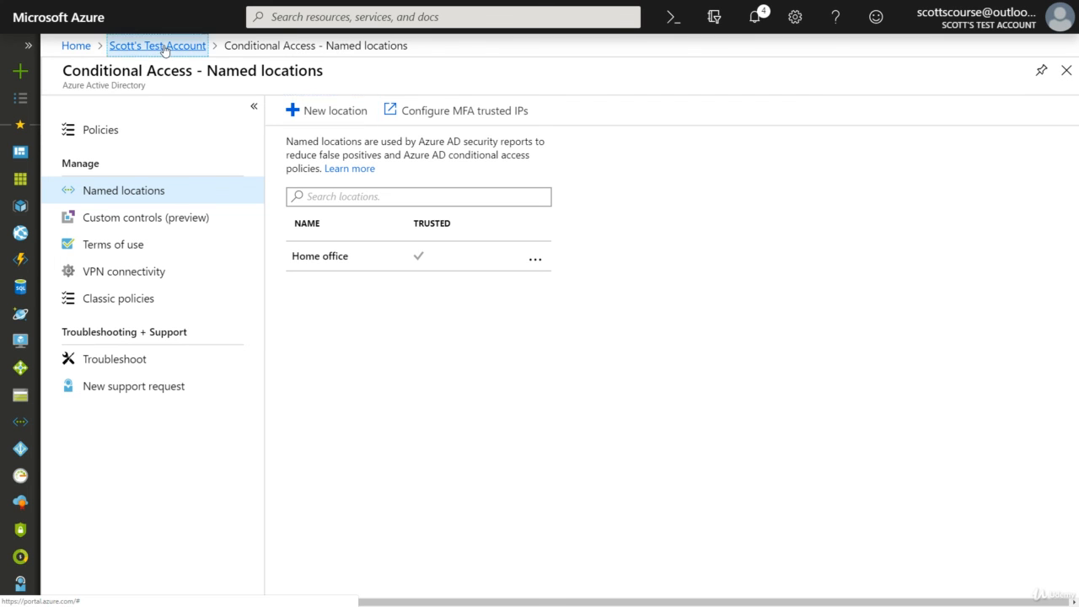